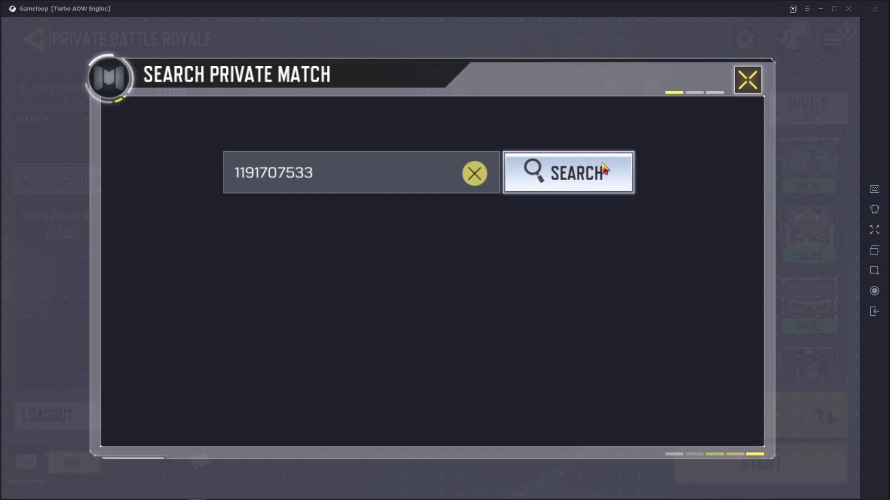
pyautogui.click(596, 184)
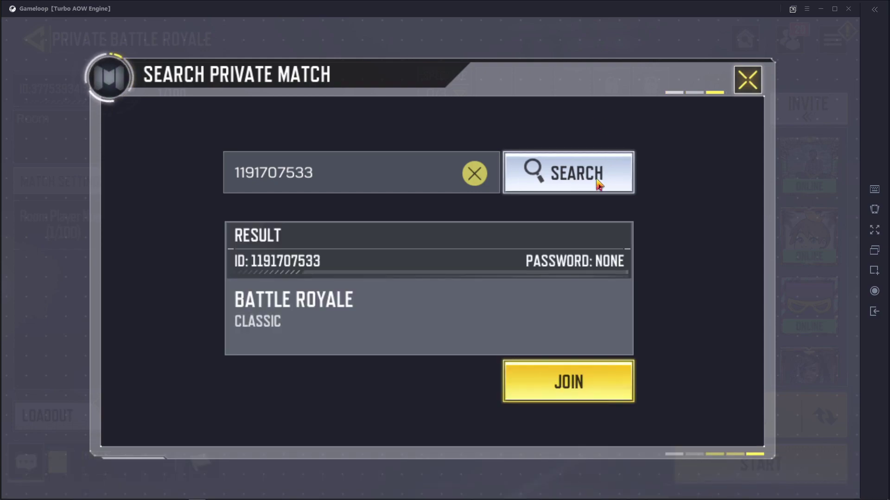
pyautogui.click(620, 391)
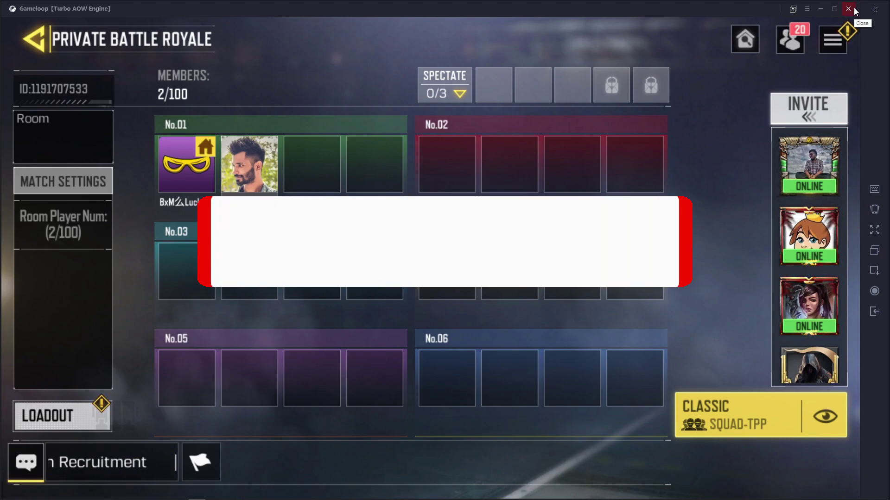
# - Exit the private Battle Royale room and confirm OK on the TIPS prompt
pyautogui.press('Escape')
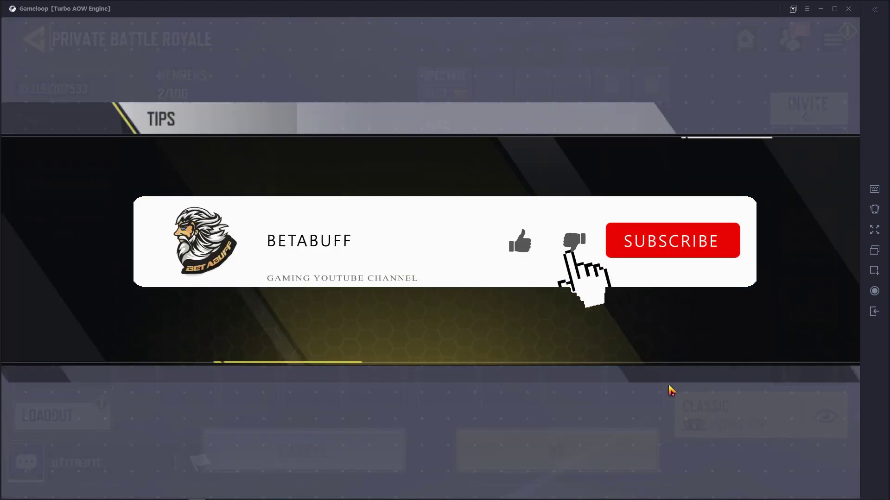
pyautogui.click(592, 457)
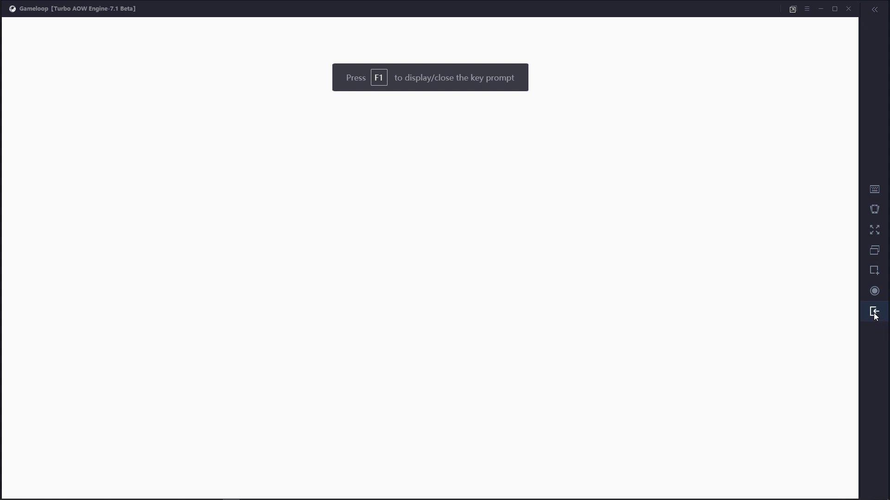
# - Return to the emulator home screen, then open and exit Discord
pyautogui.click(875, 312)
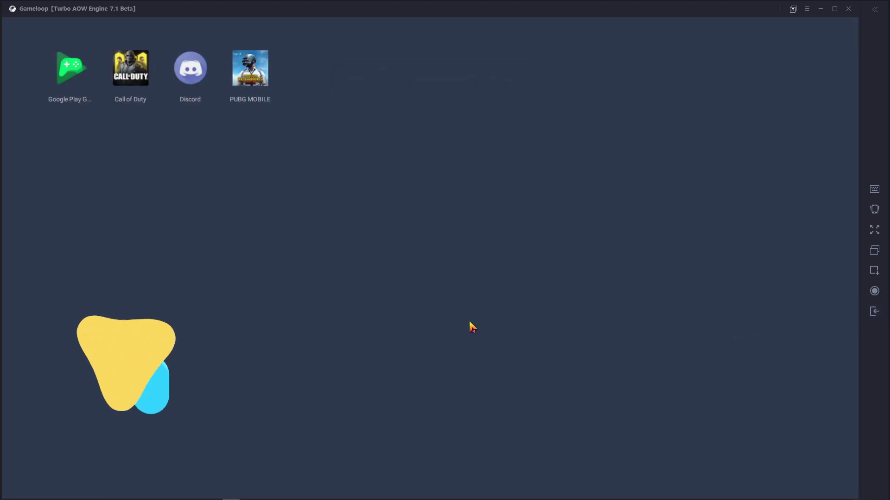
pyautogui.click(199, 82)
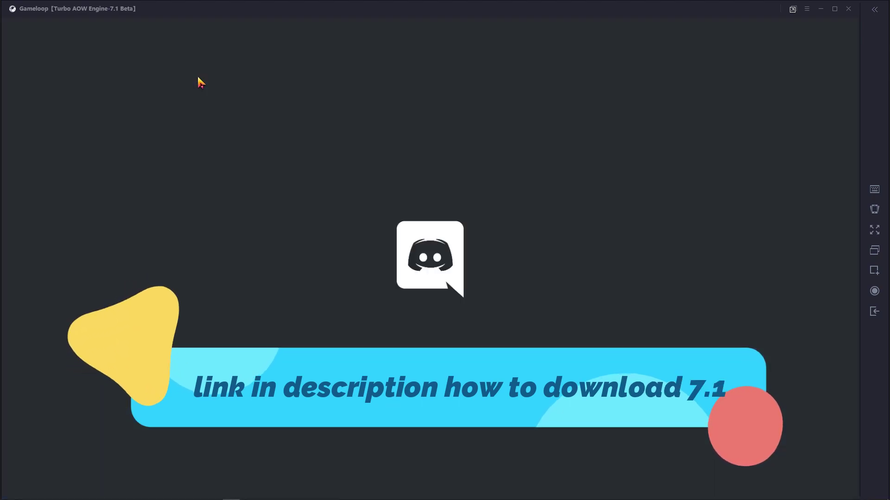
pyautogui.click(876, 318)
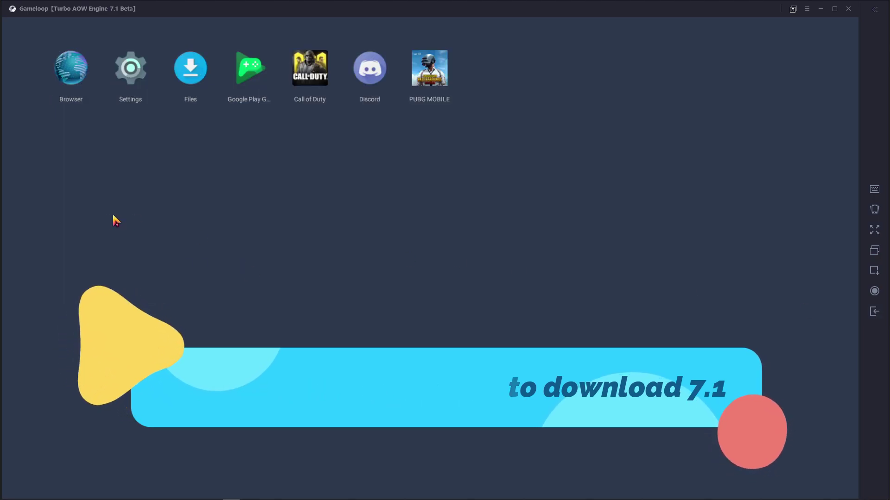
# - Close Gameloop and confirm Ok in the exit dialog so it restarts
pyautogui.click(848, 9)
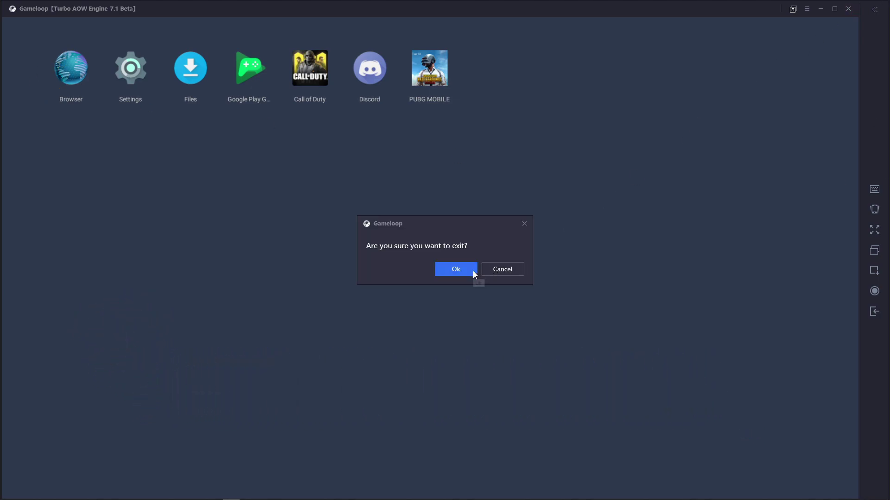
pyautogui.click(525, 224)
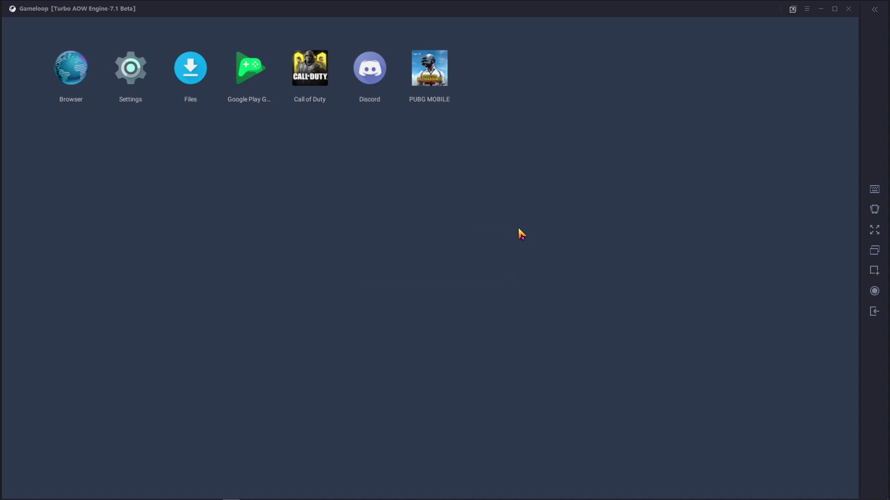
pyautogui.click(848, 9)
pyautogui.click(477, 272)
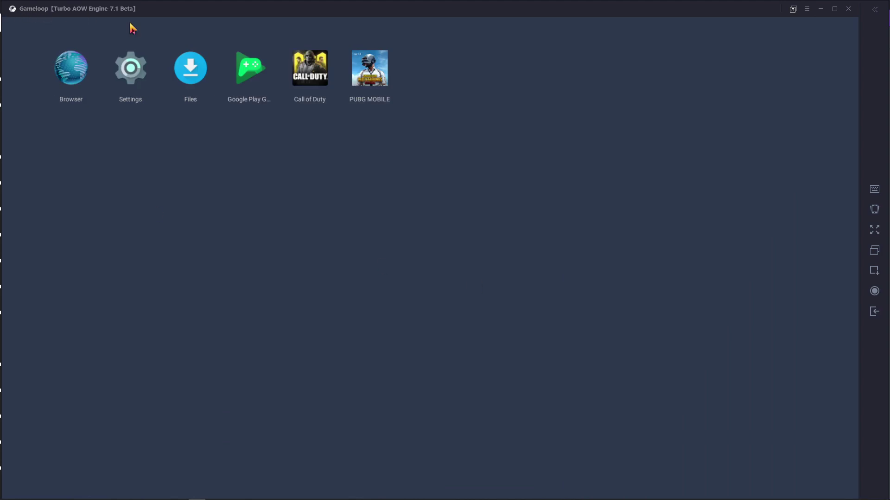
# - In Browser, Google 'discord' and open the official discord.com result
pyautogui.click(75, 74)
pyautogui.click(422, 91)
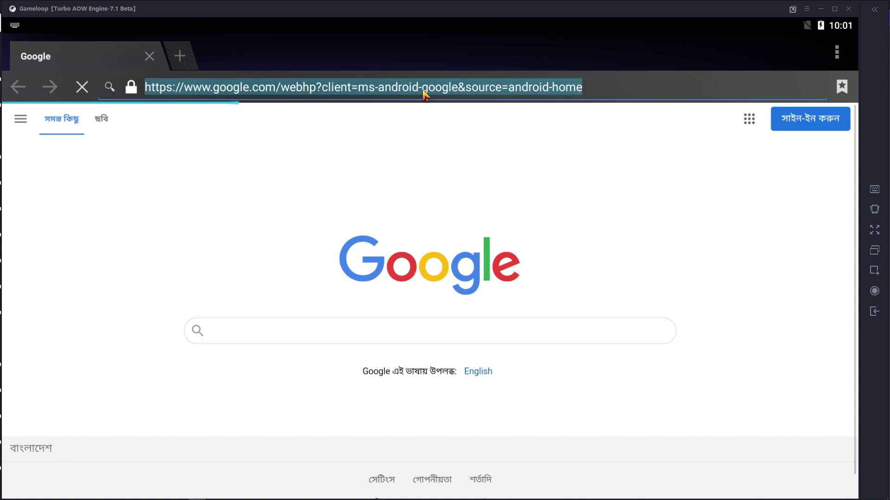
pyautogui.write('d')
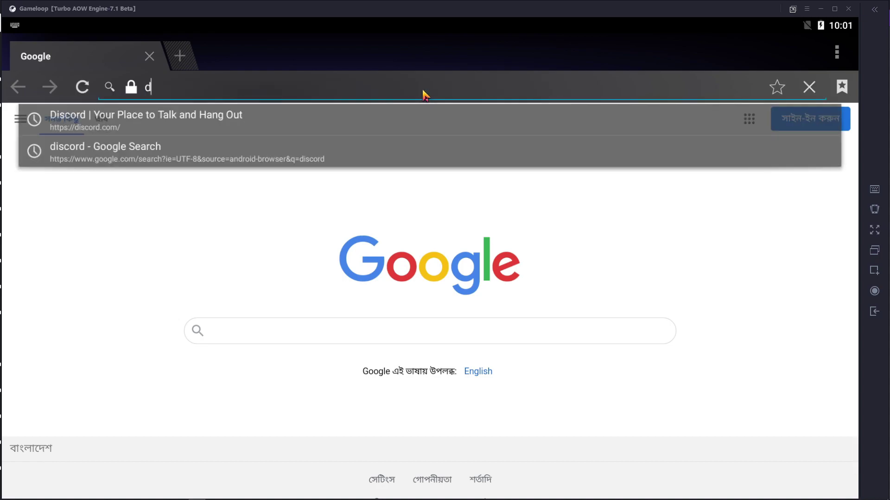
pyautogui.write('isc')
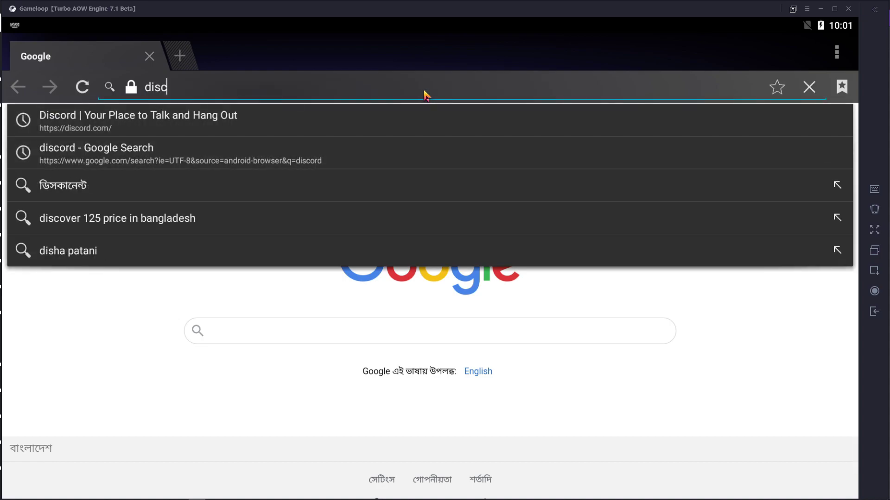
pyautogui.write('ord')
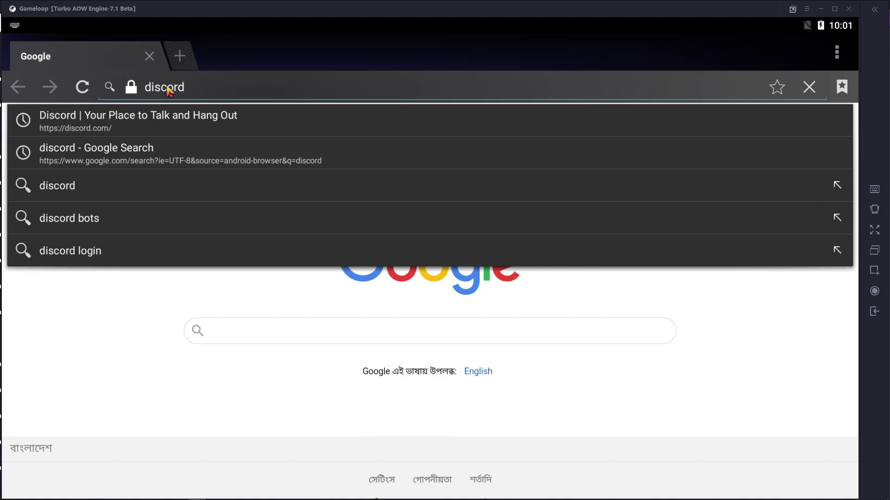
pyautogui.press('Return')
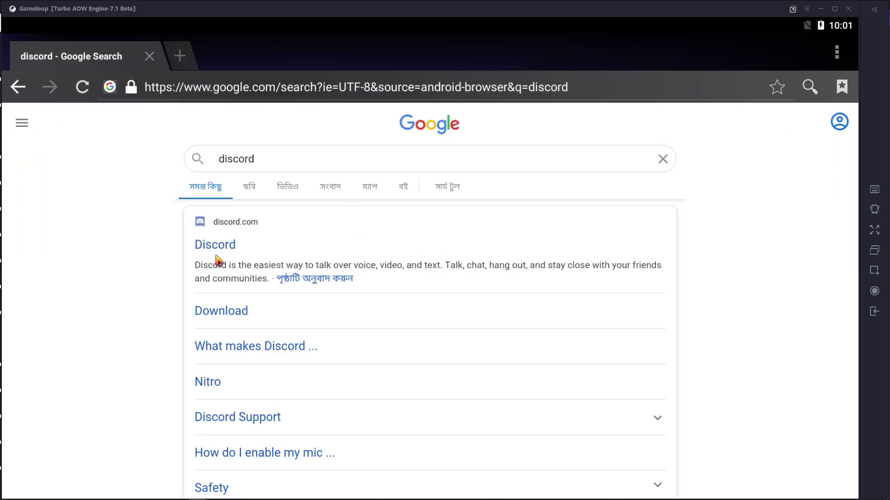
pyautogui.click(217, 247)
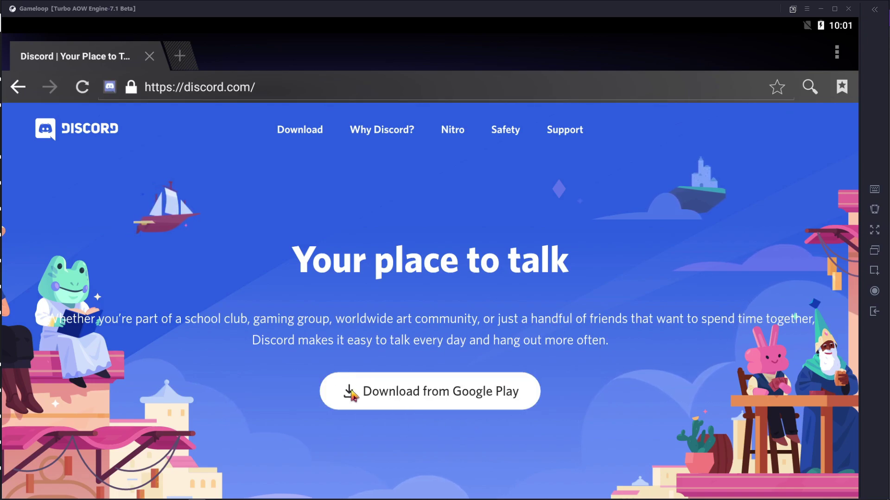
# - Get Discord from Google Play and sign in with the Google account credentials
pyautogui.click(474, 403)
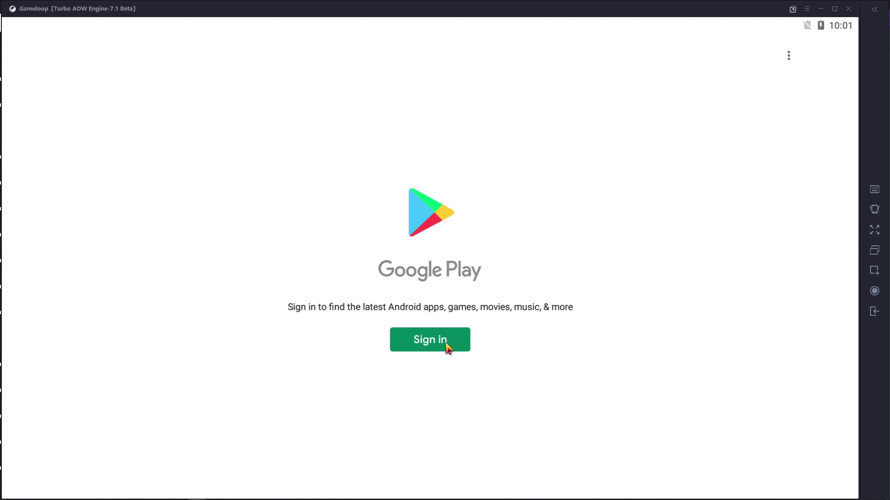
pyautogui.click(447, 349)
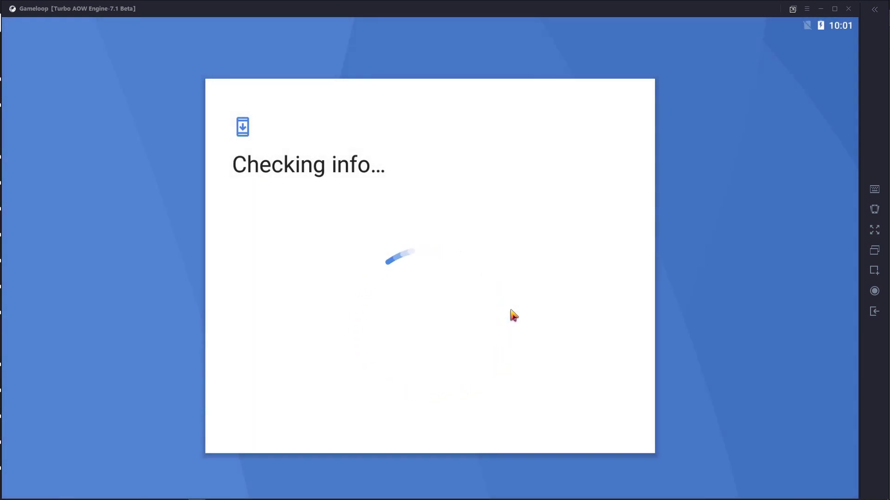
pyautogui.click(343, 217)
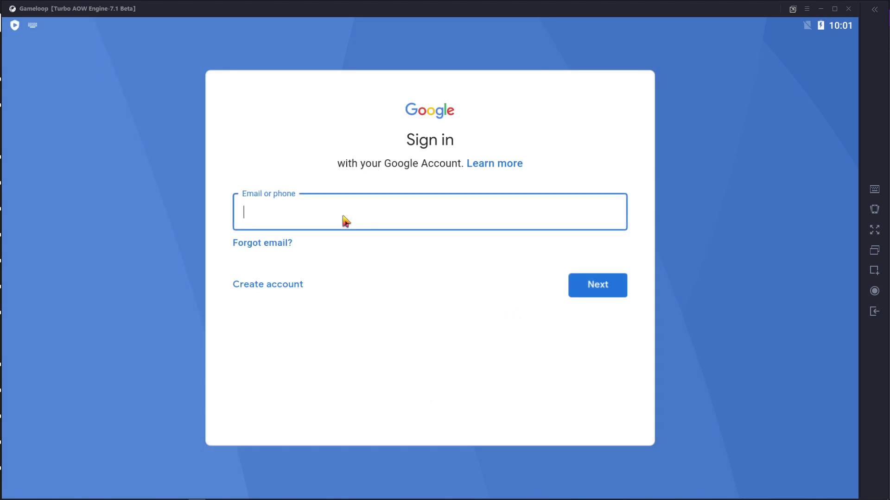
pyautogui.write('0')
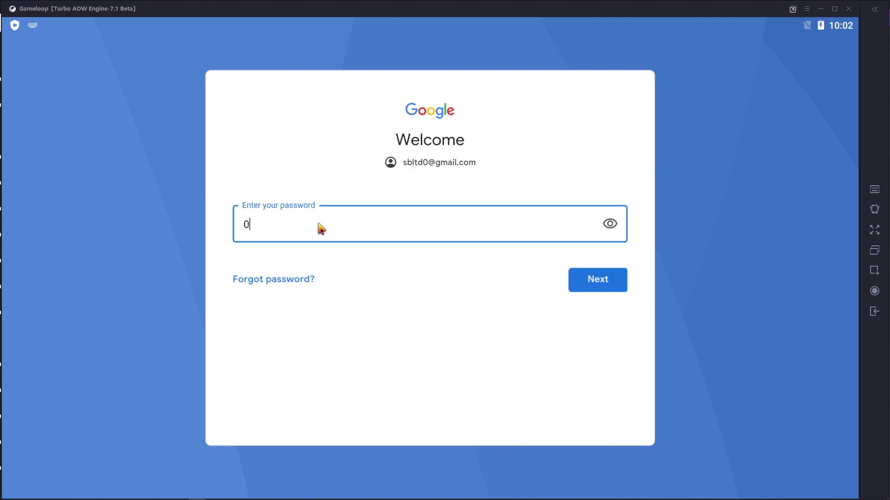
pyautogui.write('*******')
pyautogui.press('Return')
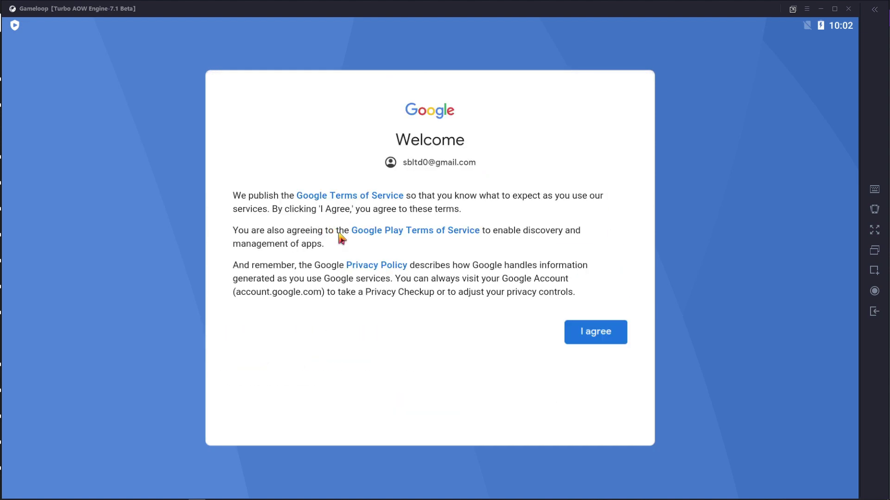
# - Accept Google's terms and services settings, then install Discord
pyautogui.click(591, 340)
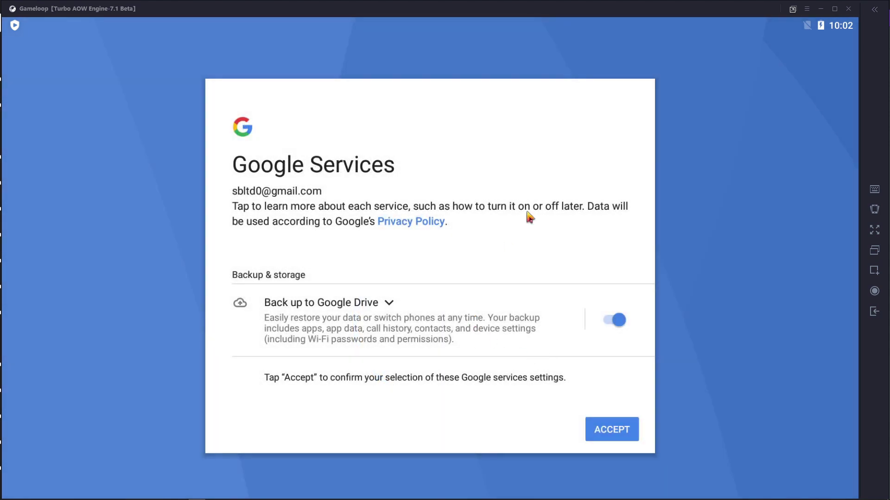
pyautogui.click(629, 438)
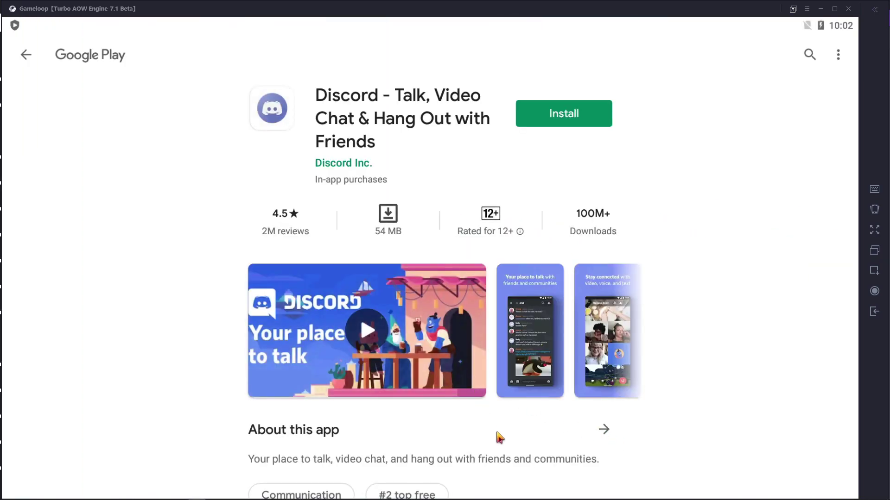
pyautogui.click(585, 124)
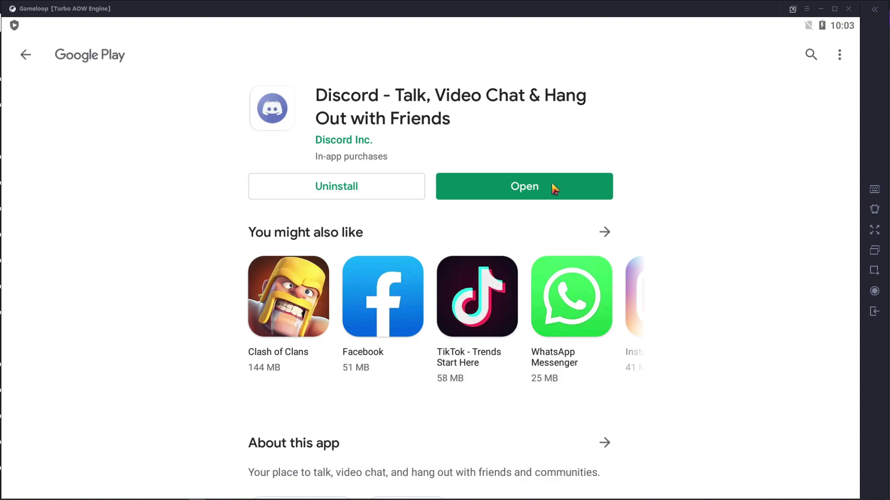
# - Open Discord, log in to reach Direct Messages, then exit the app
pyautogui.click(553, 188)
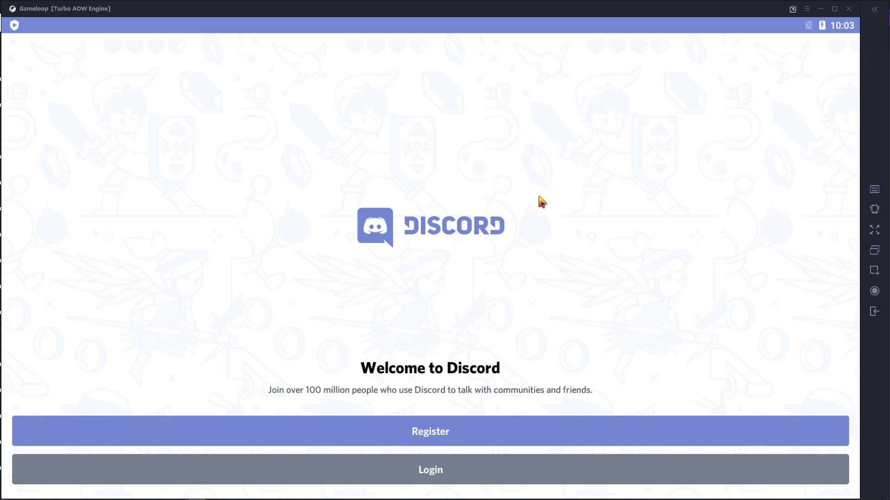
pyautogui.click(463, 470)
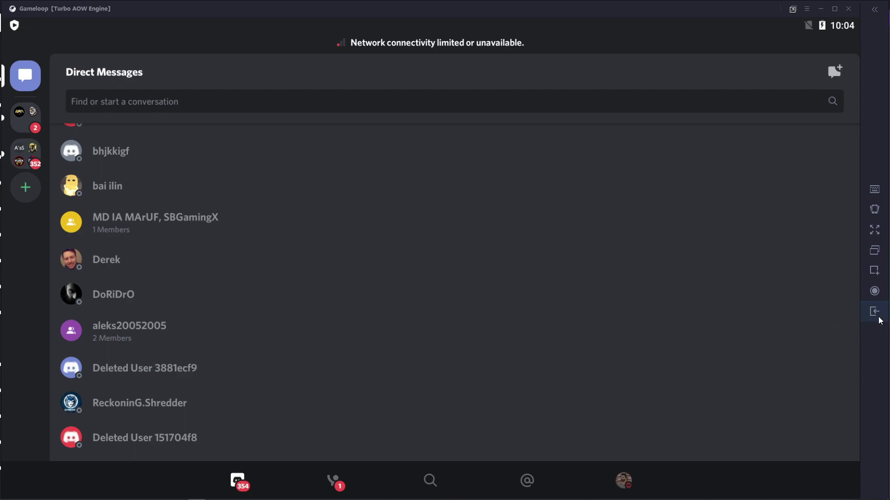
pyautogui.click(875, 312)
# - Launch Call of Duty Mobile and dismiss the friend's room invite popup
pyautogui.click(877, 313)
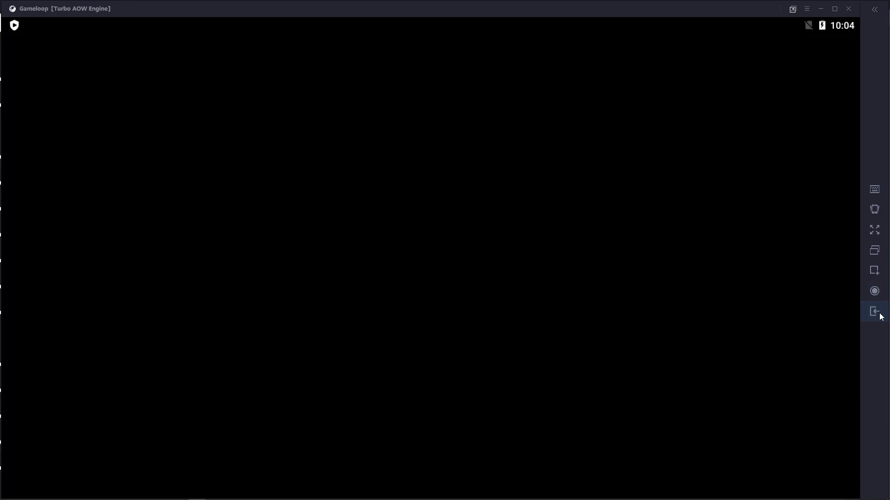
pyautogui.click(311, 93)
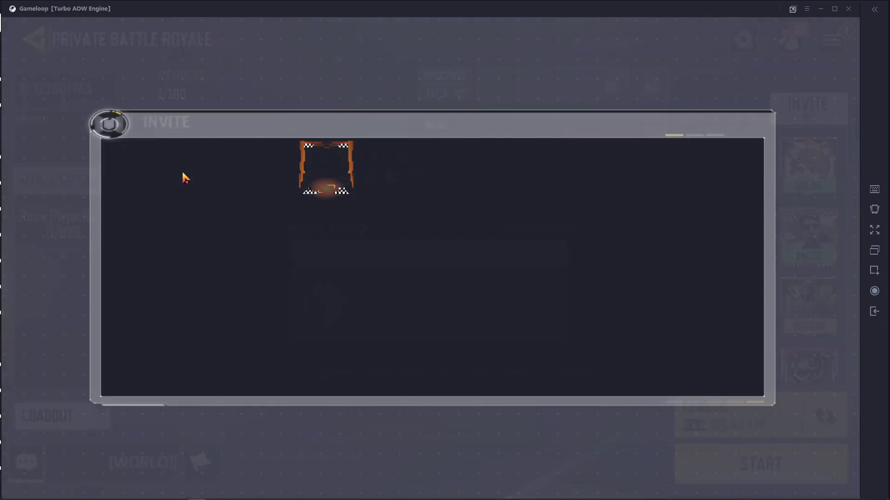
pyautogui.click(741, 89)
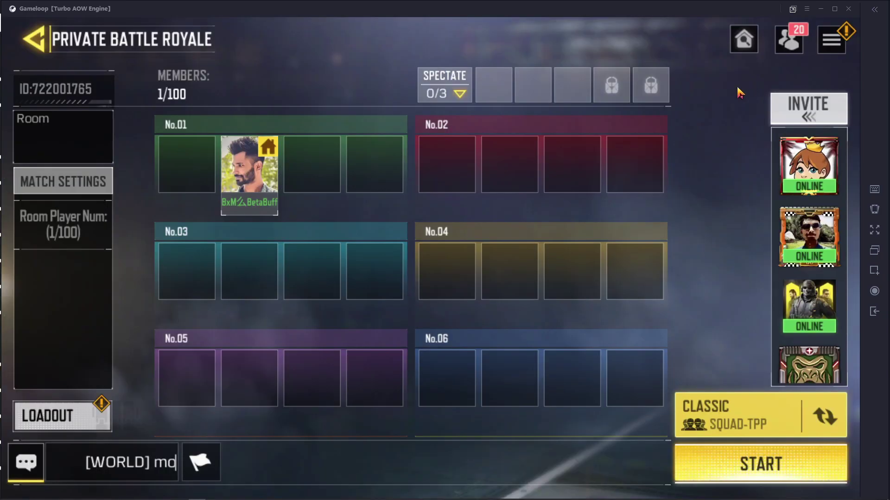
# - Take team No.01's first slot and share the room invite to Discord
pyautogui.click(195, 170)
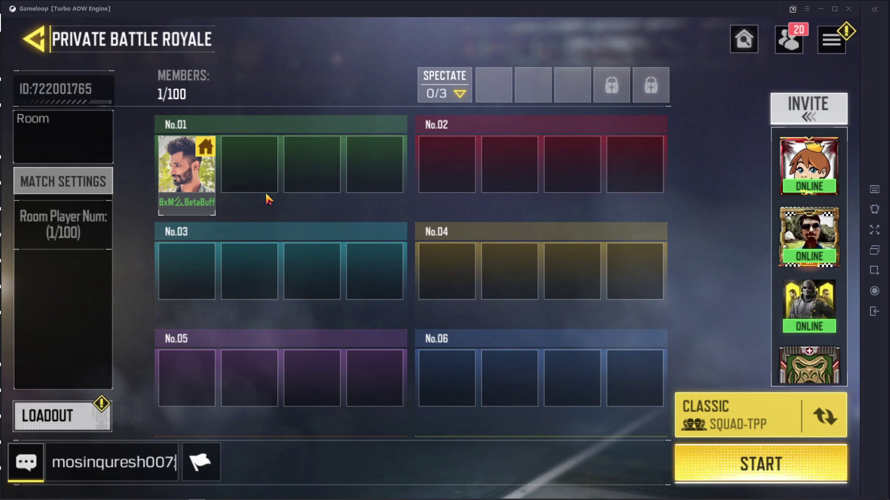
pyautogui.click(808, 108)
pyautogui.click(754, 230)
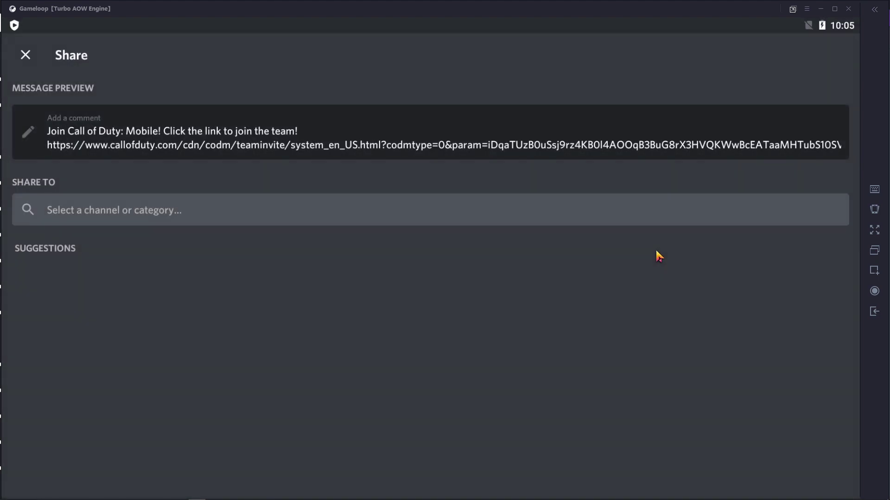
# - Send the invite link to the searched friend's DMs, then minimize Gameloop
pyautogui.click(129, 211)
pyautogui.write('bxm')
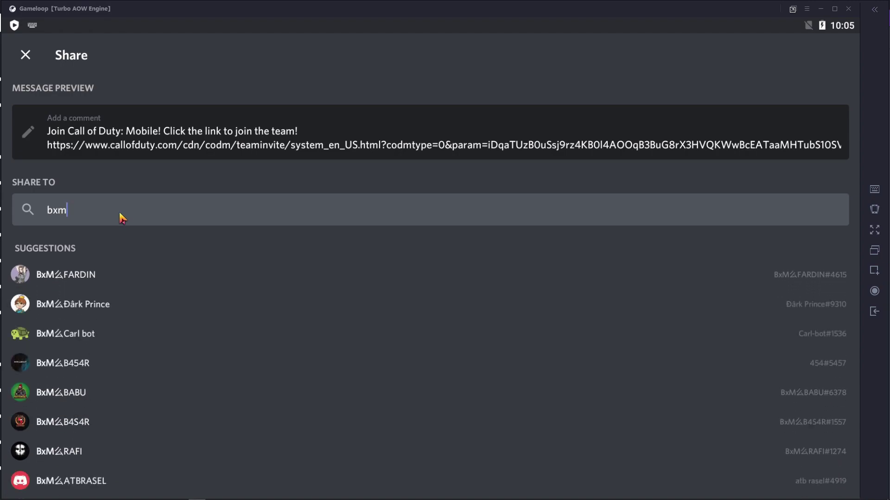
pyautogui.click(80, 306)
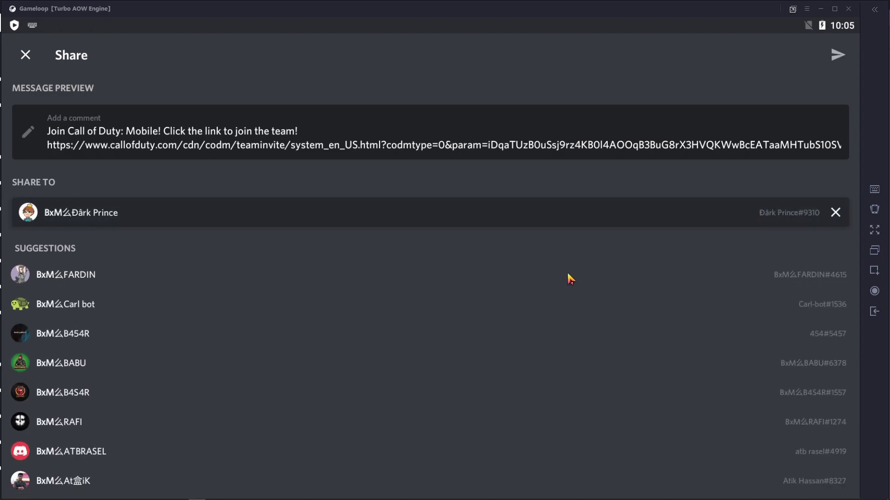
pyautogui.click(838, 55)
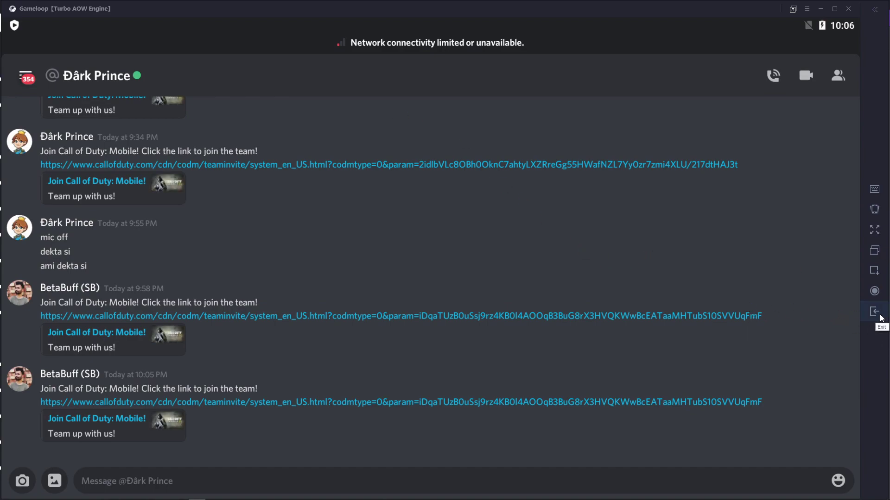
pyautogui.click(819, 12)
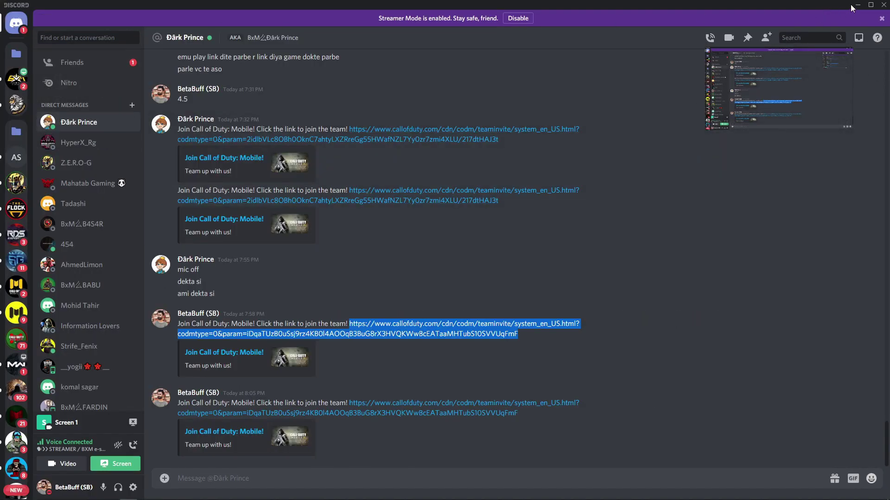
# - Restore down desktop Discord and copy the full invite URL from the latest message
pyautogui.click(872, 7)
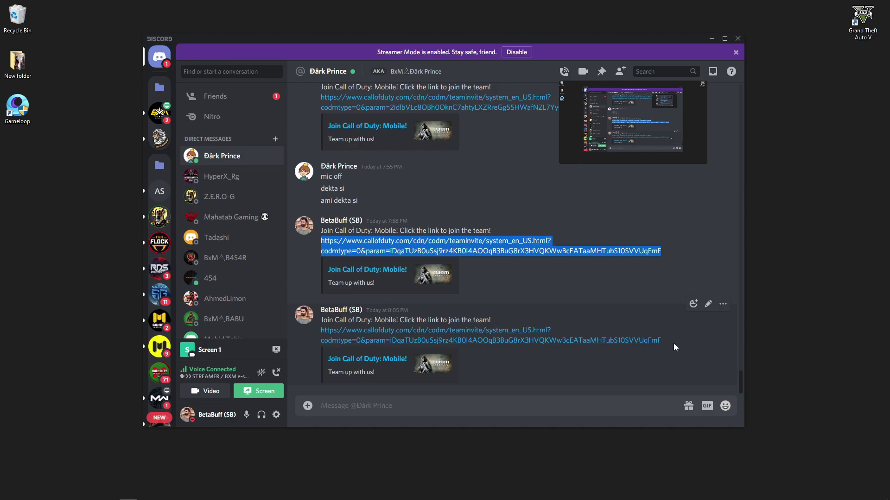
pyautogui.moveTo(676, 340); pyautogui.dragTo(321, 332)
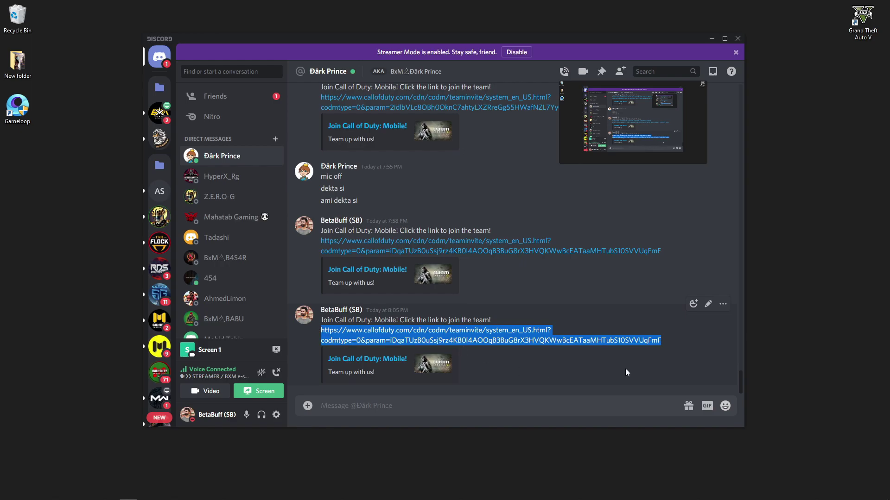
pyautogui.click(658, 361)
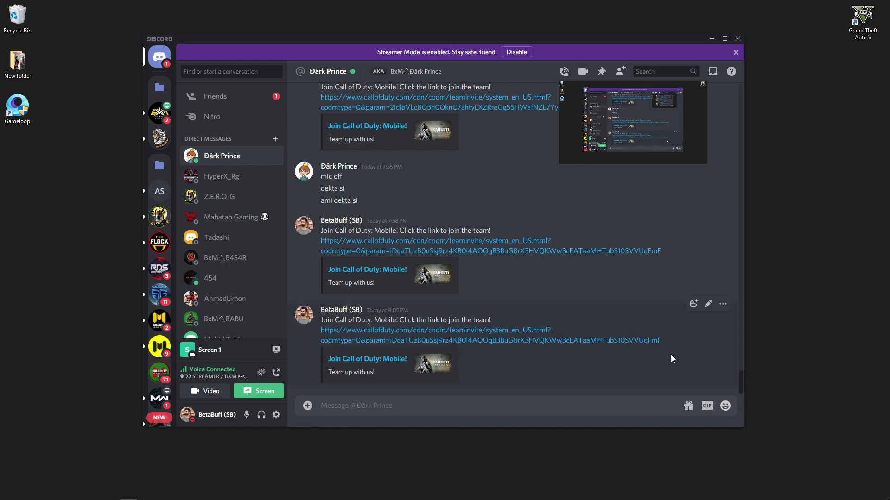
pyautogui.moveTo(669, 341); pyautogui.dragTo(313, 334)
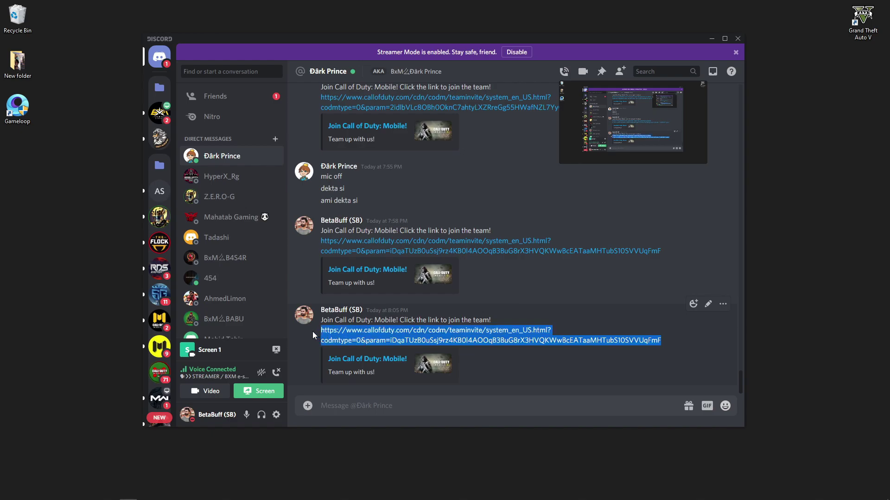
pyautogui.rightClick(363, 340)
pyautogui.click(385, 225)
pyautogui.rightClick(510, 343)
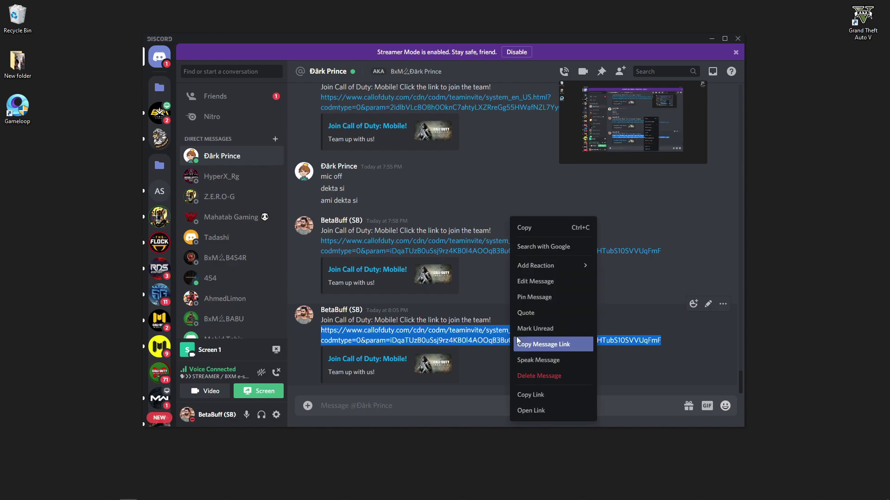
pyautogui.click(536, 227)
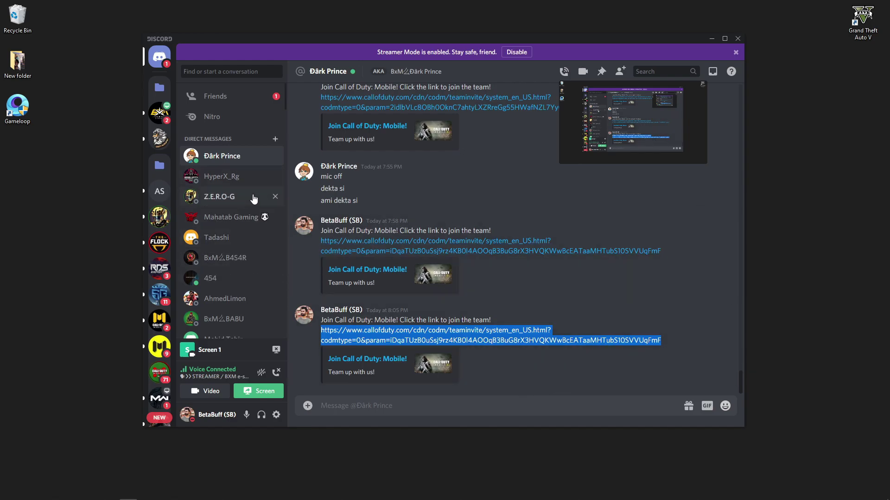
pyautogui.moveTo(343, 499)
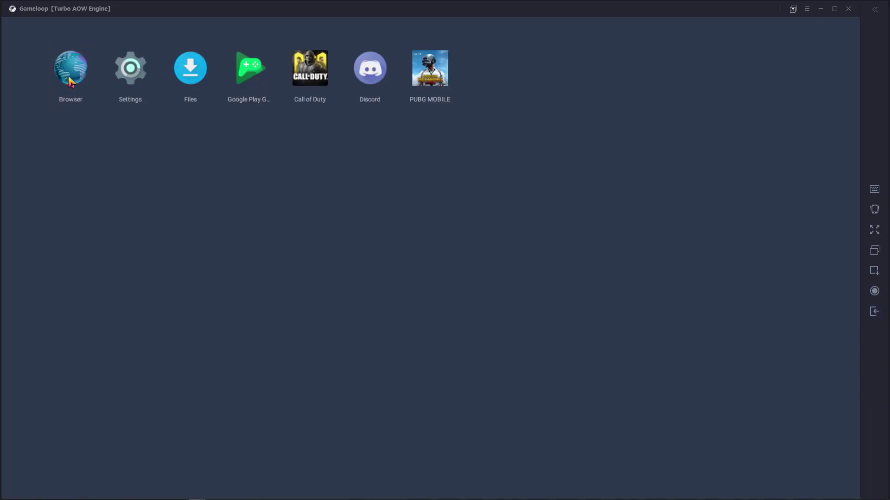
# - Paste the copied invite URL into a new emulator browser tab to load Call of Duty Mobile
pyautogui.click(69, 79)
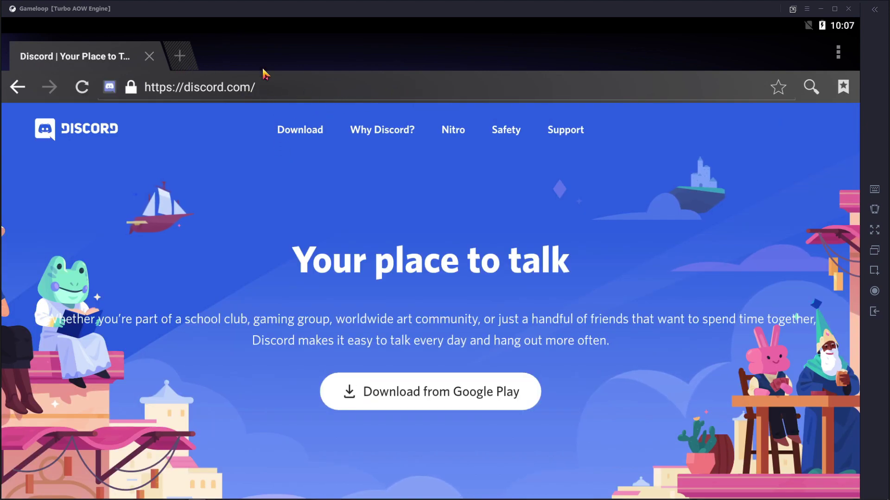
pyautogui.click(179, 56)
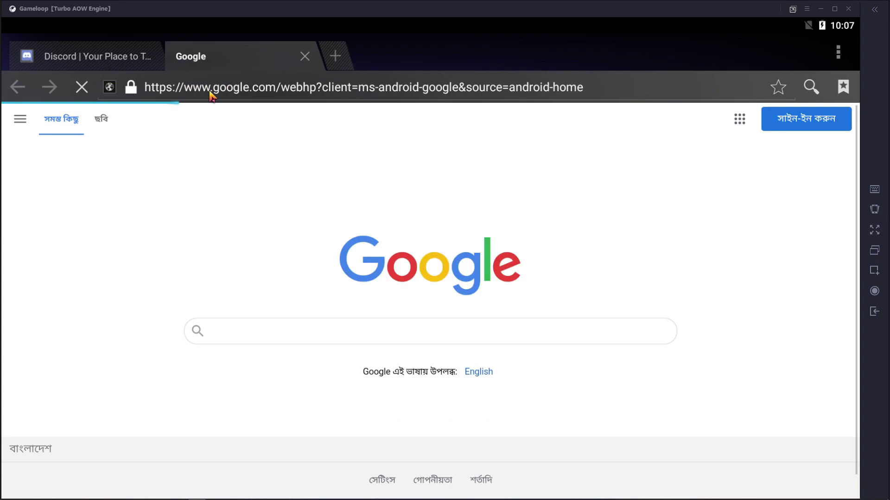
pyautogui.click(371, 90)
pyautogui.press('BackSpace')
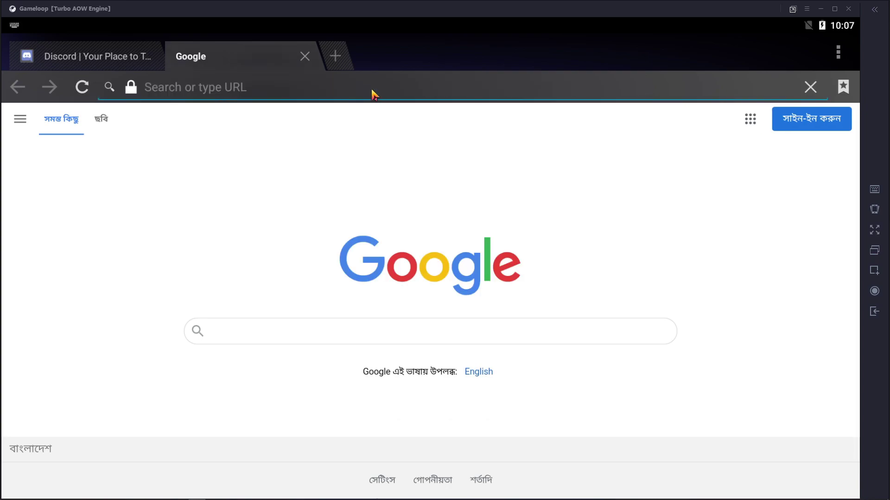
pyautogui.hotkey('ctrl', 'v')
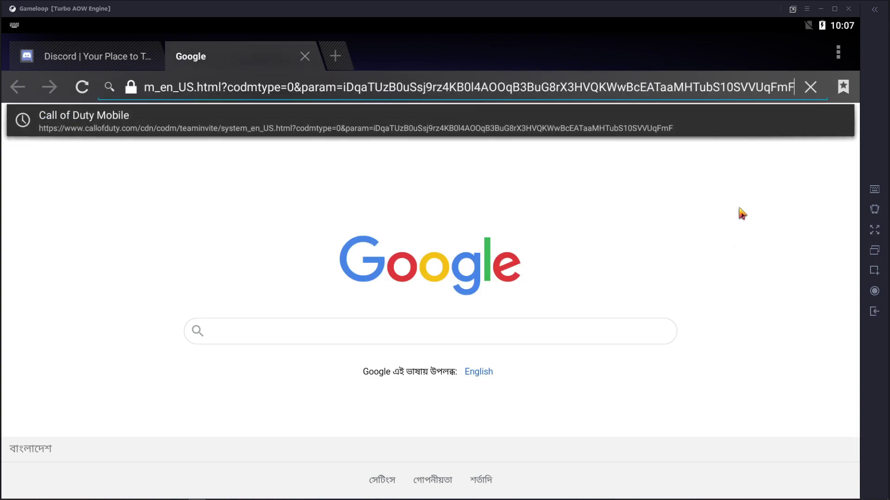
pyautogui.press('Return')
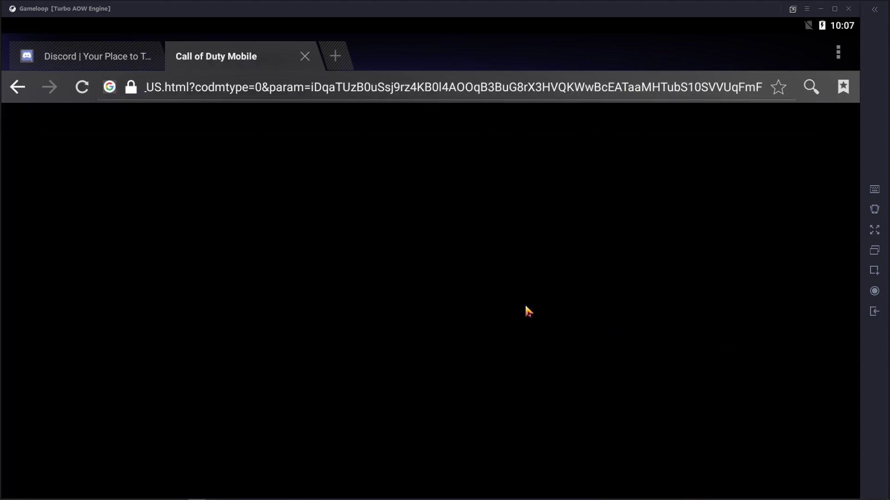
pyautogui.click(574, 88)
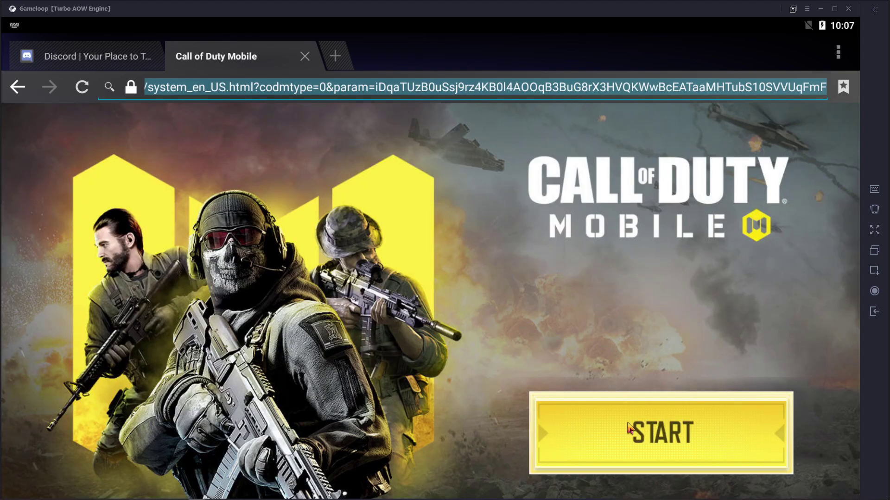
# - Launch the game from the invite, dismiss the already-in-room notice, and take a slot in team No.06
pyautogui.click(676, 445)
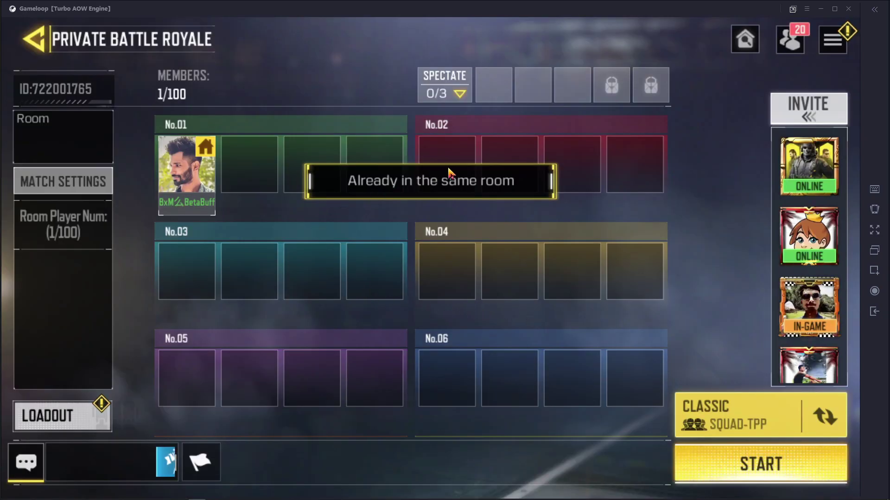
pyautogui.click(447, 165)
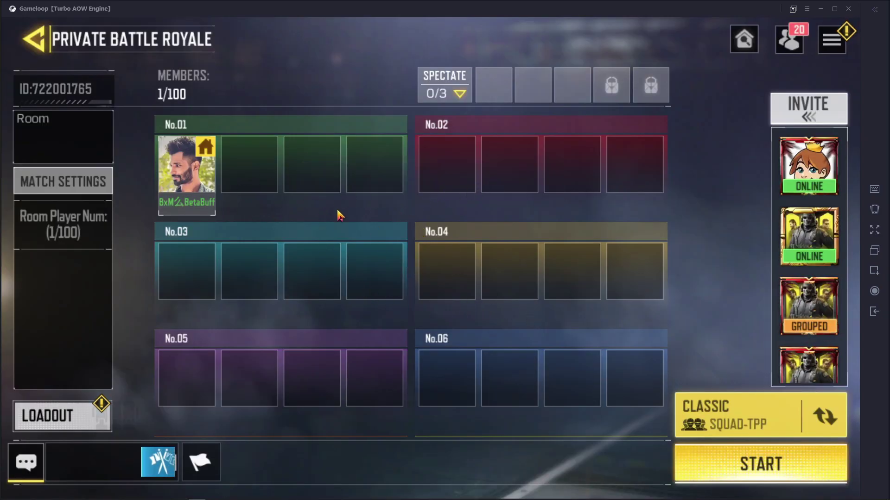
pyautogui.moveTo(428, 360); pyautogui.dragTo(458, 226)
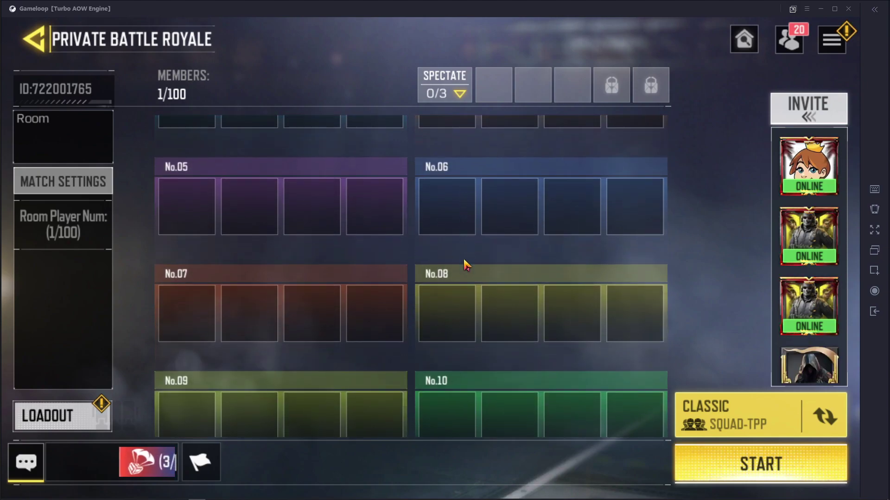
pyautogui.click(463, 236)
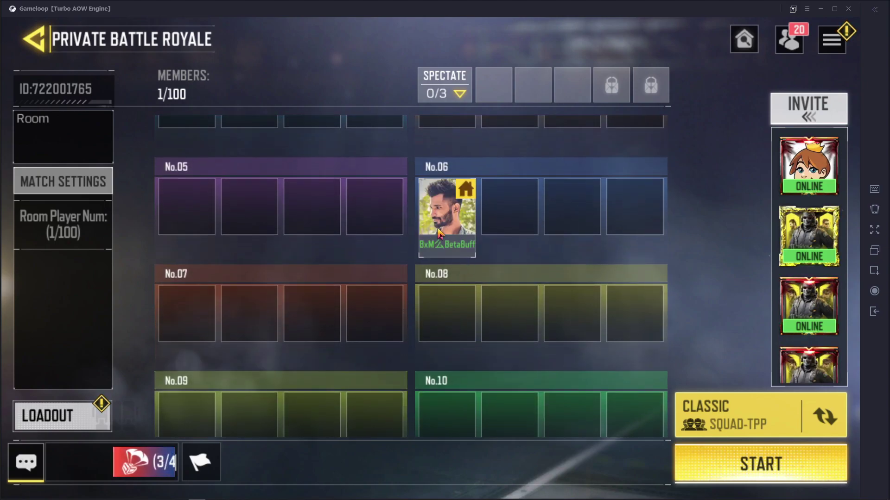
# - Leave the room for the lobby, then open a new private room from Battle Royale's menu
pyautogui.click(363, 221)
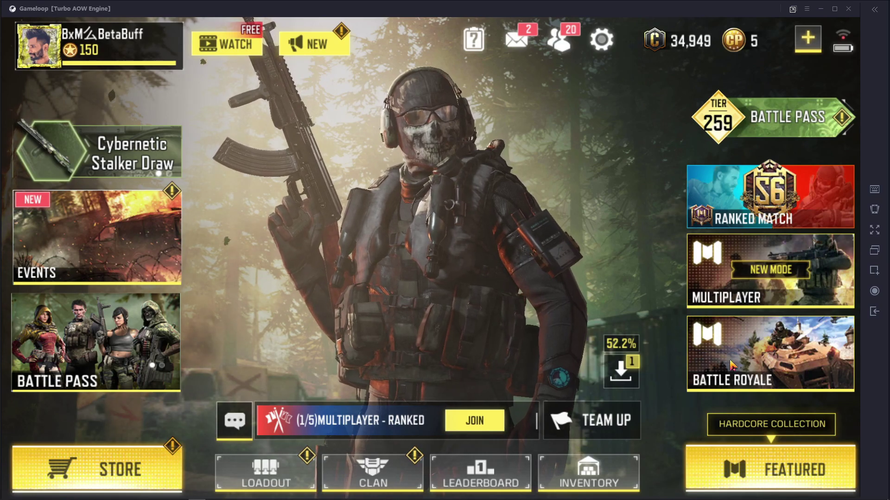
pyautogui.click(798, 370)
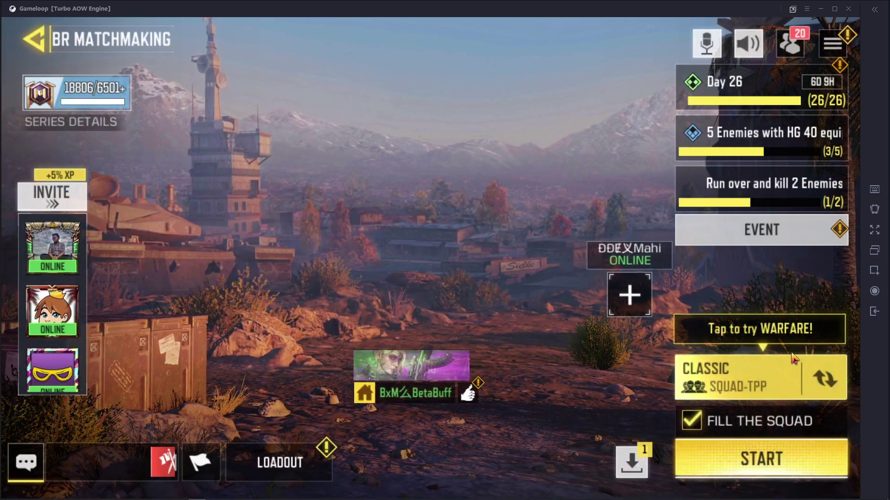
pyautogui.click(833, 43)
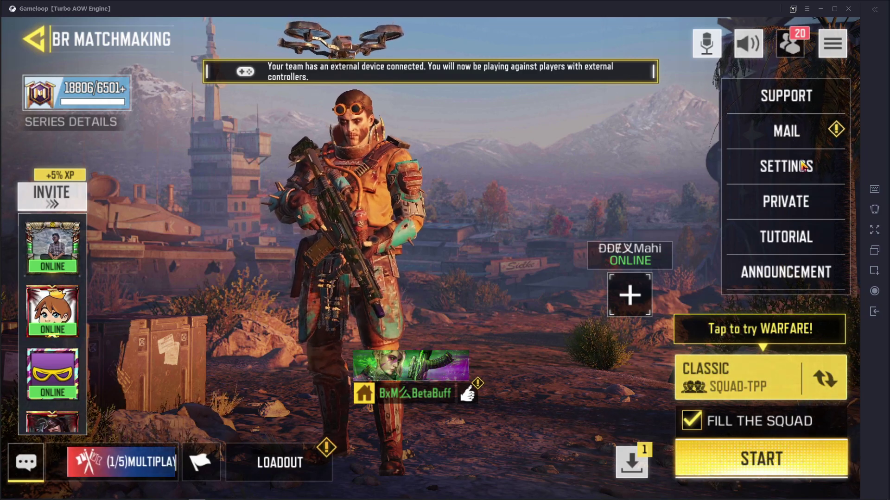
pyautogui.click(786, 202)
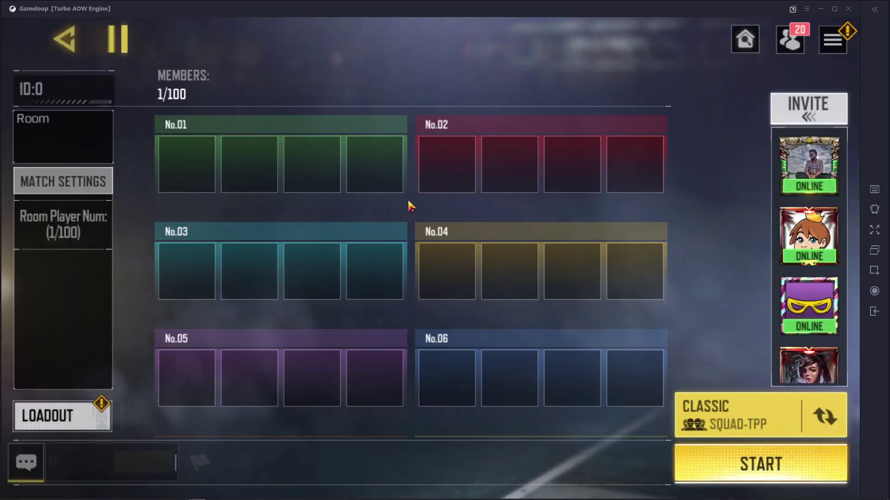
pyautogui.click(745, 38)
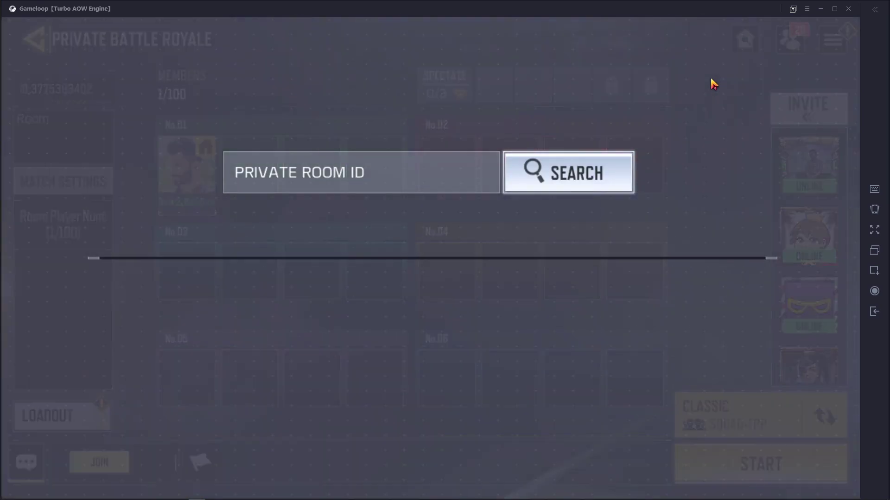
pyautogui.click(306, 177)
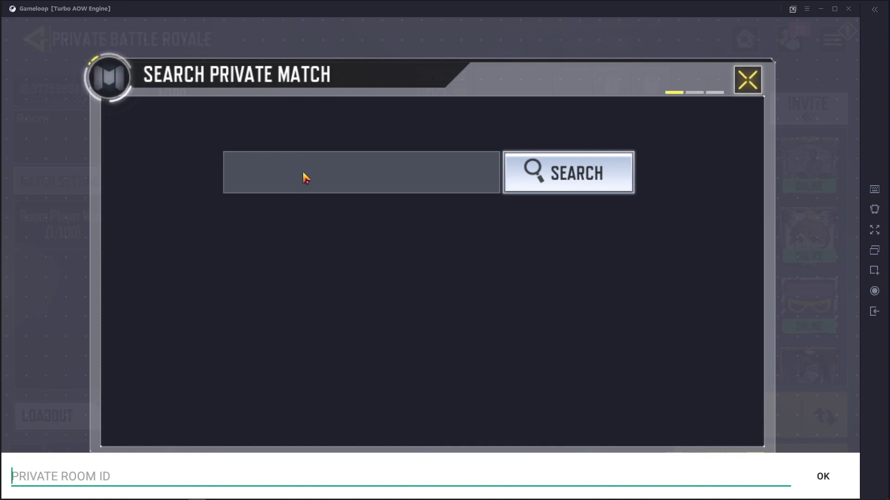
pyautogui.write('11')
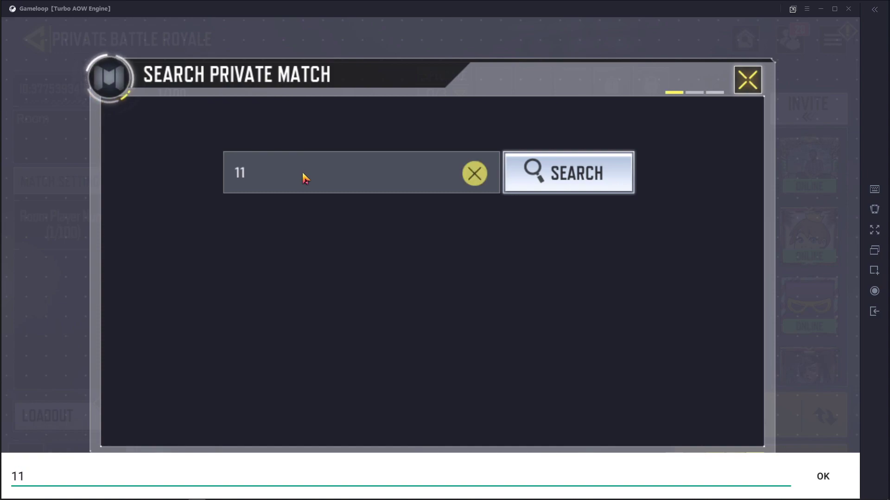
pyautogui.write('9')
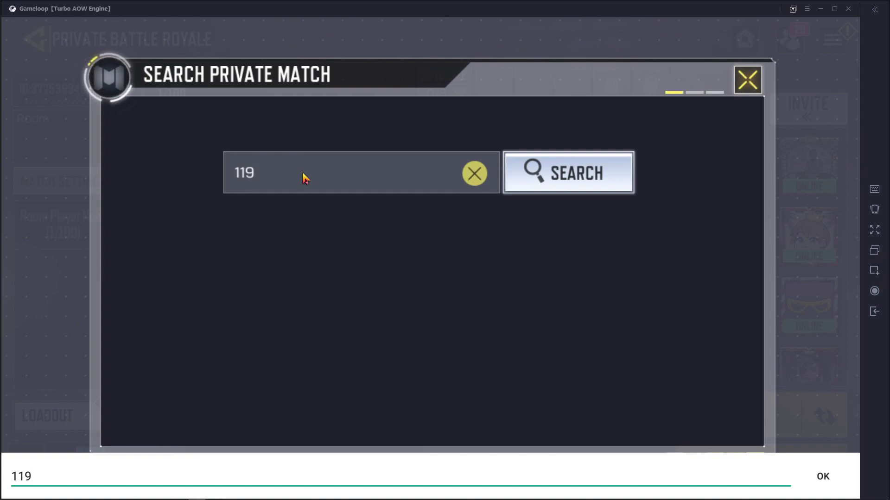
pyautogui.write('17')
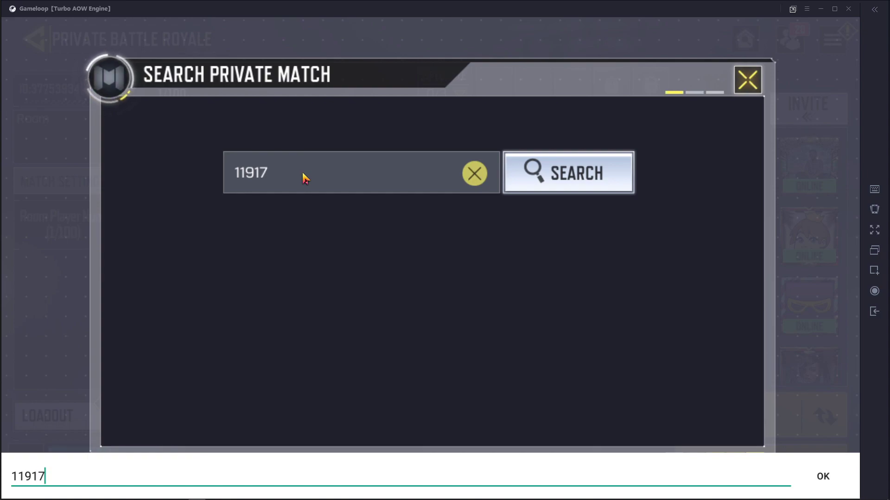
pyautogui.write('0')
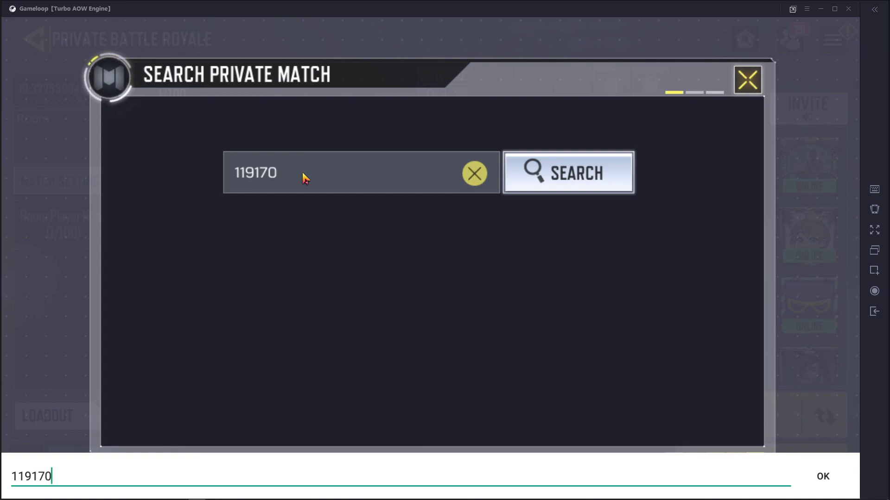
pyautogui.write('7533')
pyautogui.click(607, 166)
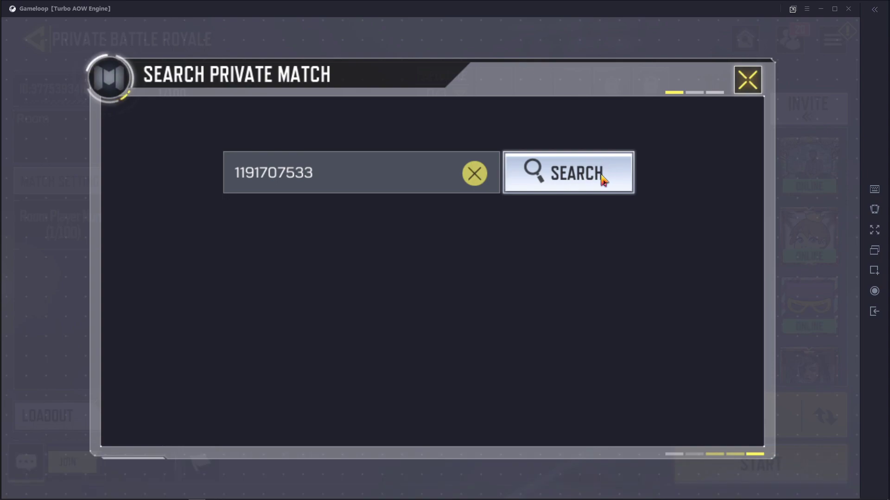
pyautogui.click(598, 183)
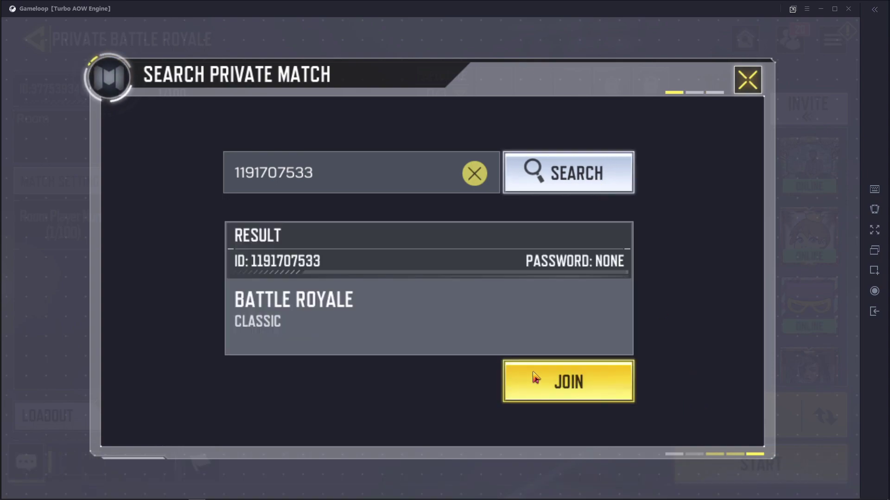
pyautogui.click(532, 377)
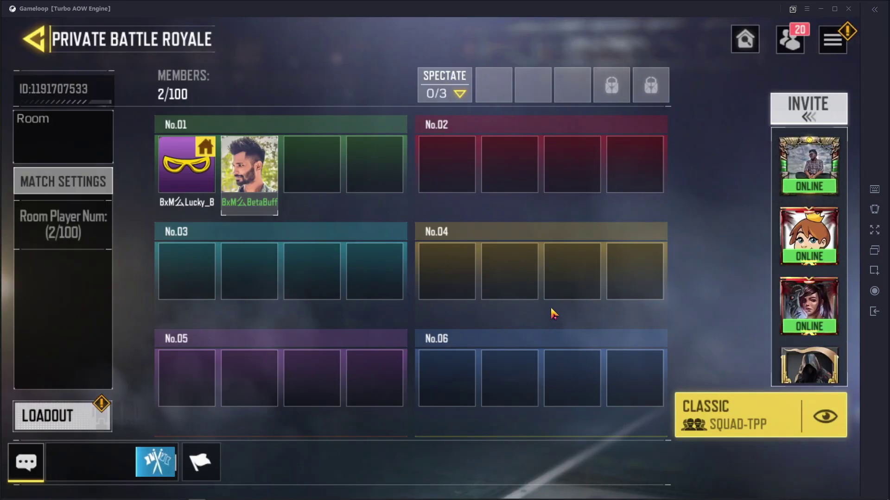